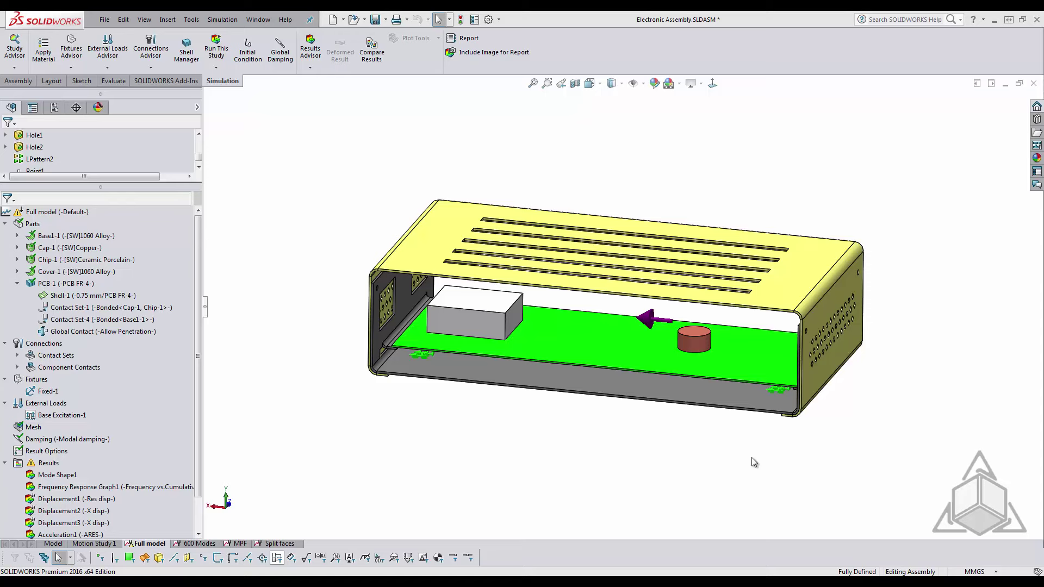
- Confirm the Full model study's properties are set to 15 frequencies
mouse_move(560, 451)
middle_down()
mouse_move(585, 440)
mouse_move(662, 456)
mouse_move(553, 443)
mouse_move(571, 436)
mouse_move(569, 444)
middle_up()
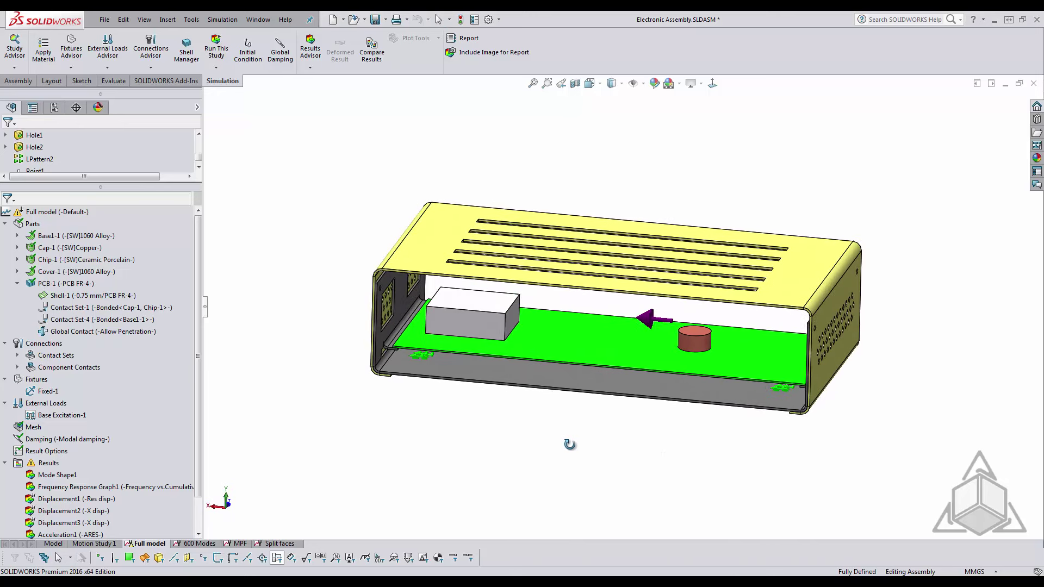
key(Escape)
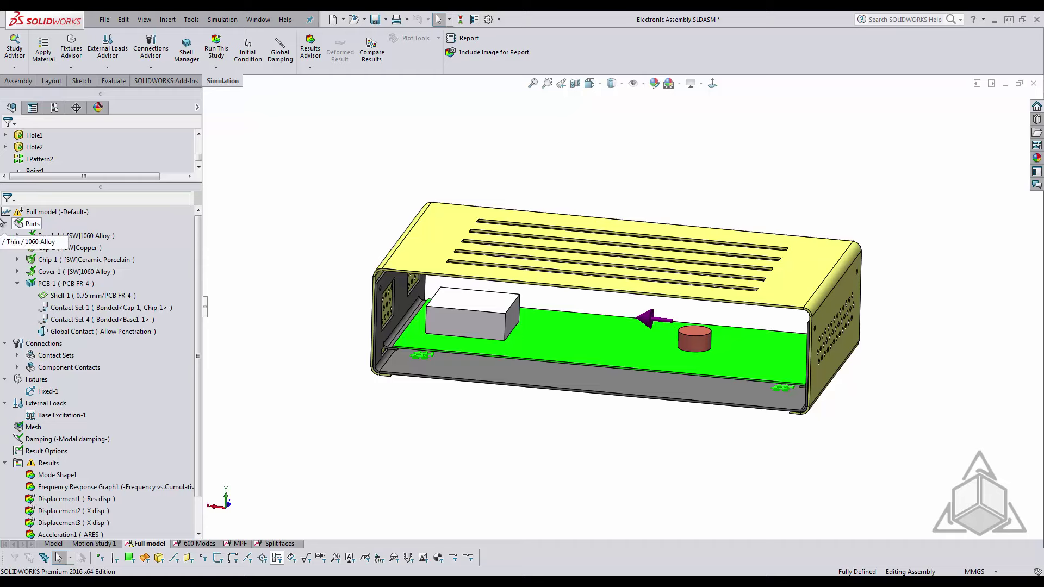
right_click(62, 211)
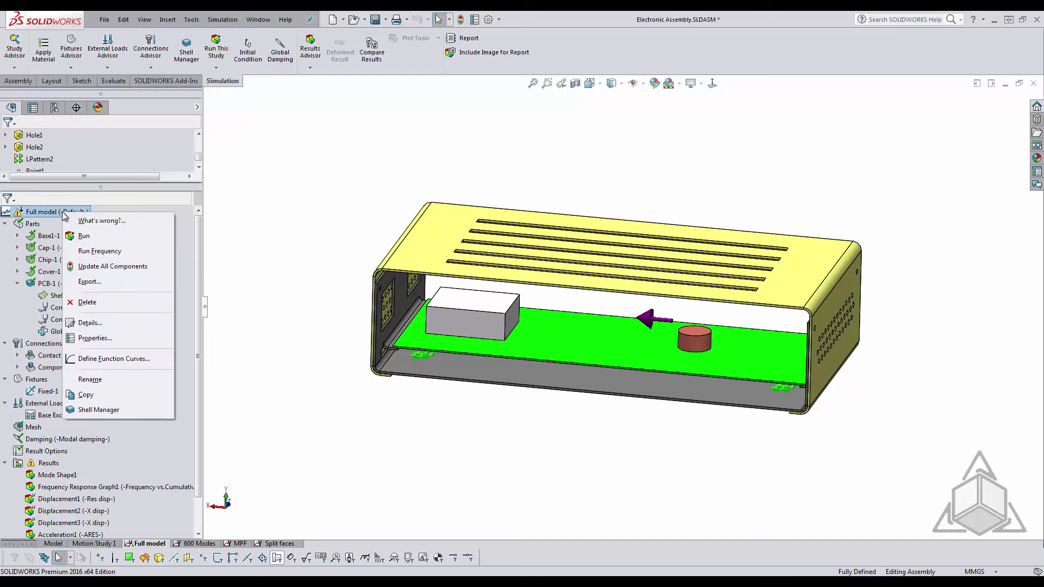
click(109, 338)
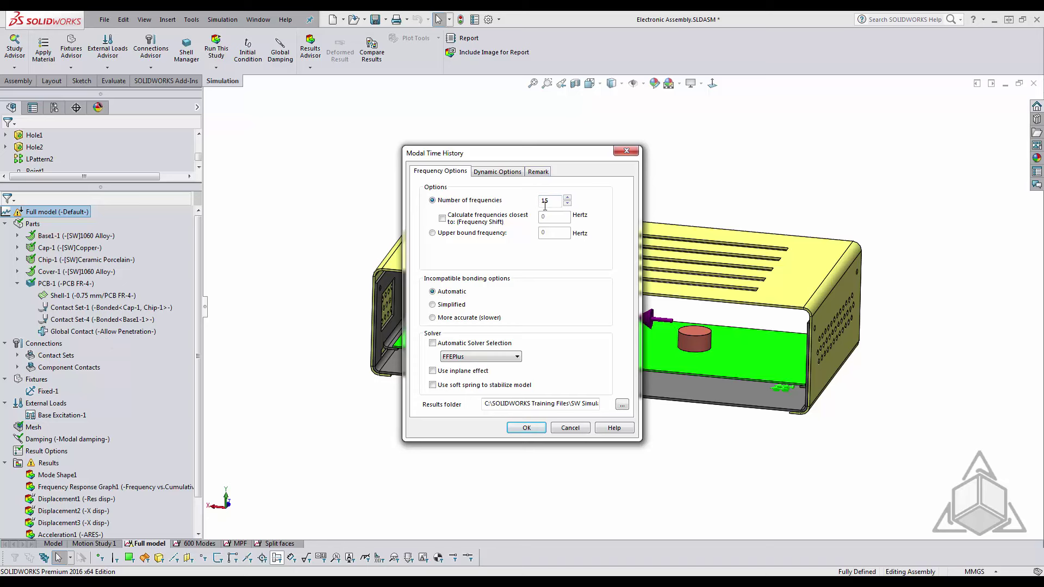
click(526, 428)
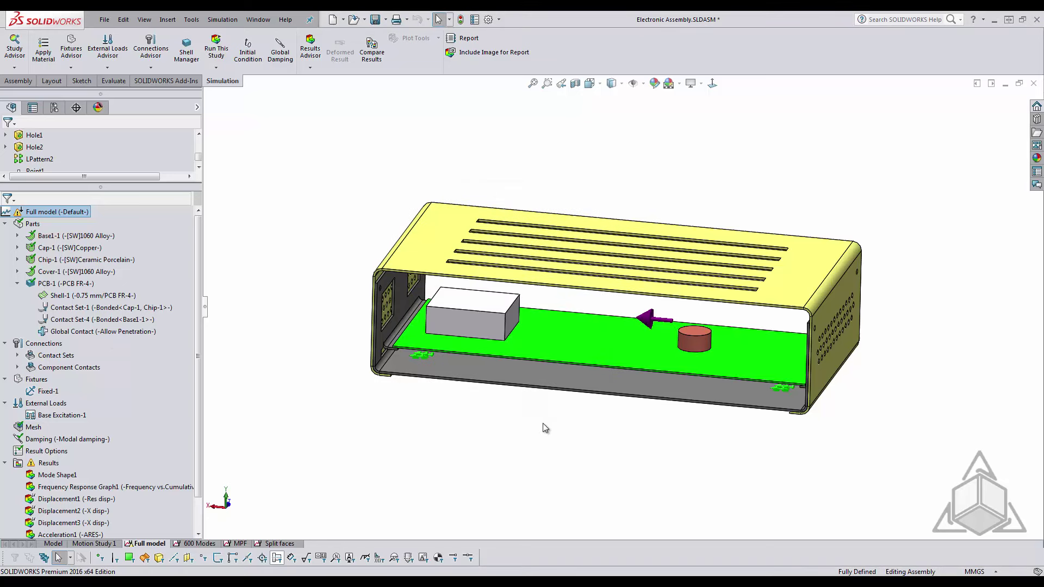
- Run the Full model frequency analysis with 15 frequencies
right_click(43, 217)
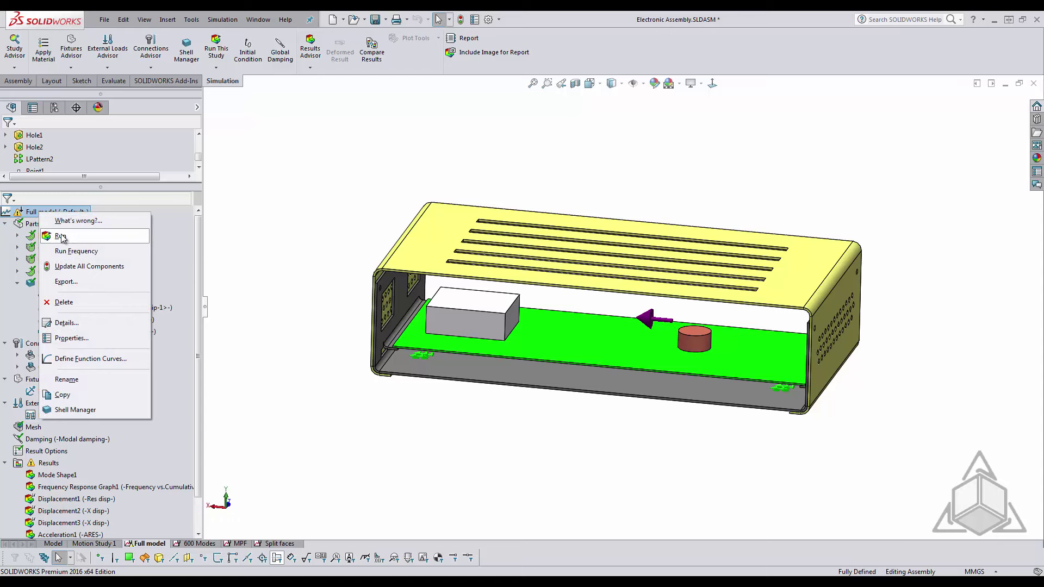
click(83, 253)
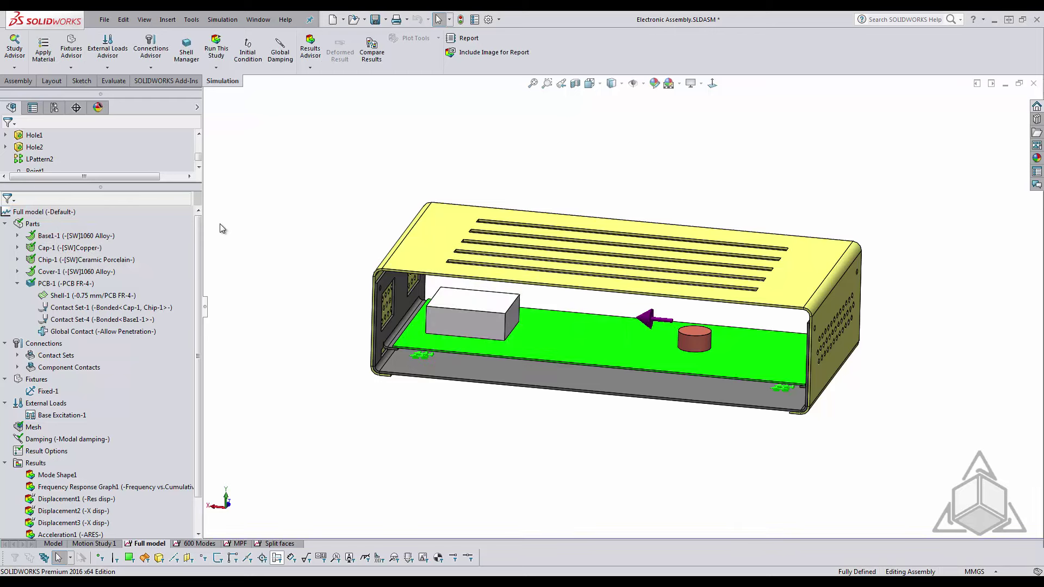
scroll(65, 408, down, 1)
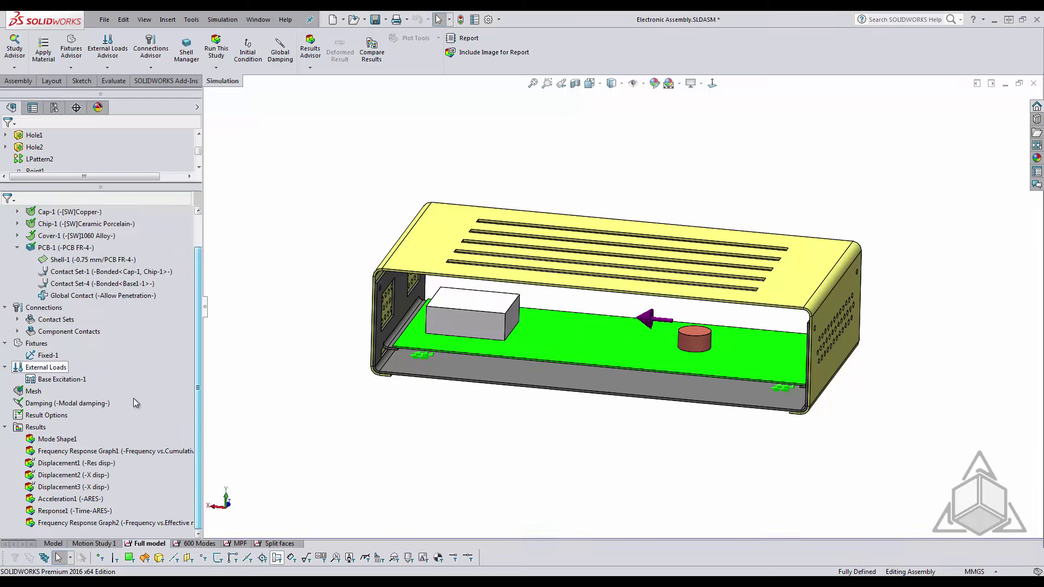
right_click(39, 428)
click(39, 429)
right_click(38, 430)
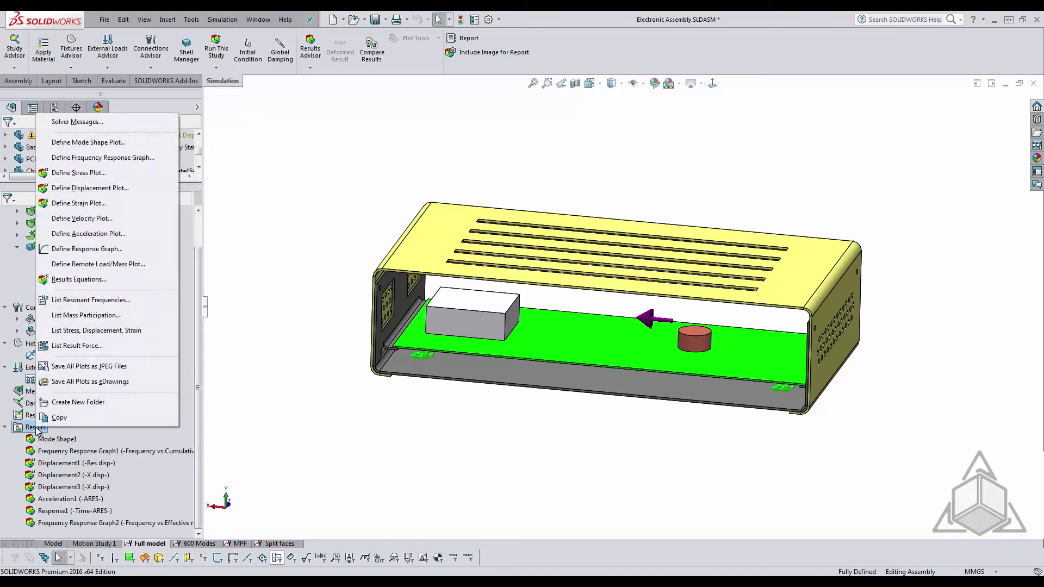
click(122, 316)
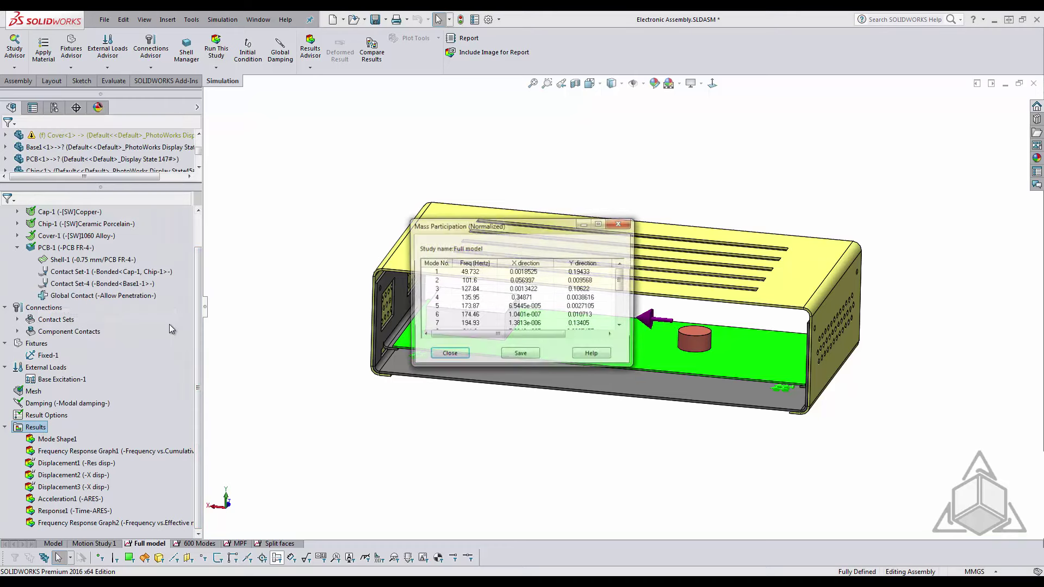
drag(620, 280, 621, 324)
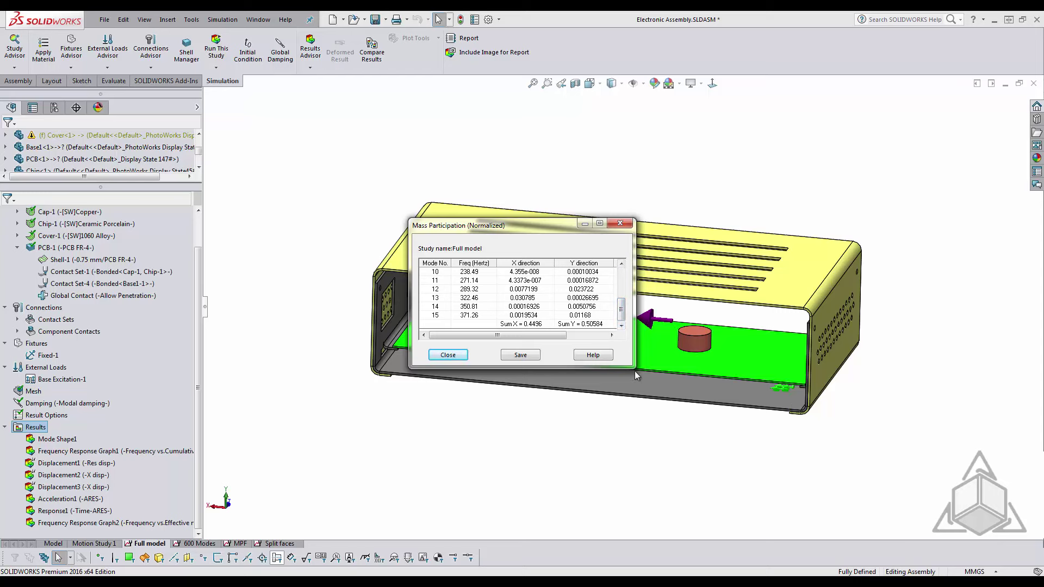
drag(634, 371, 839, 419)
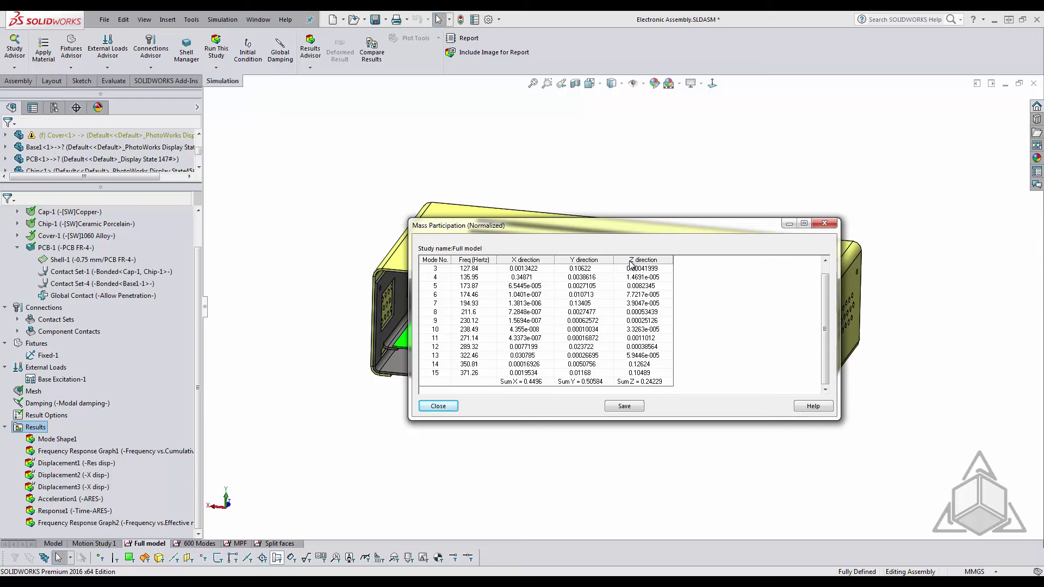
click(823, 224)
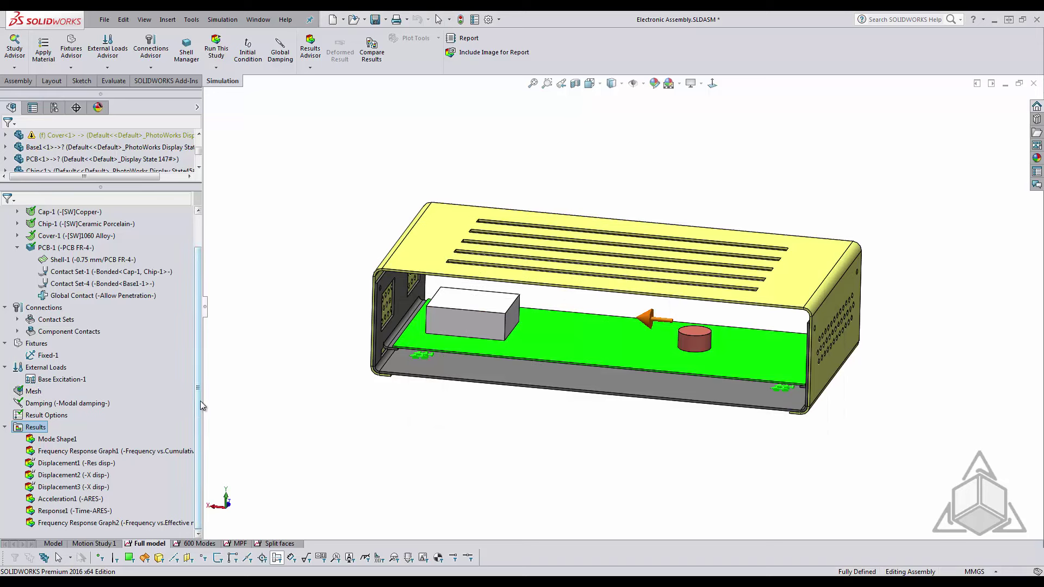
- Change the Full model study's number of frequencies to 65 and rerun the solve
scroll(200, 406, up, 1)
right_click(15, 212)
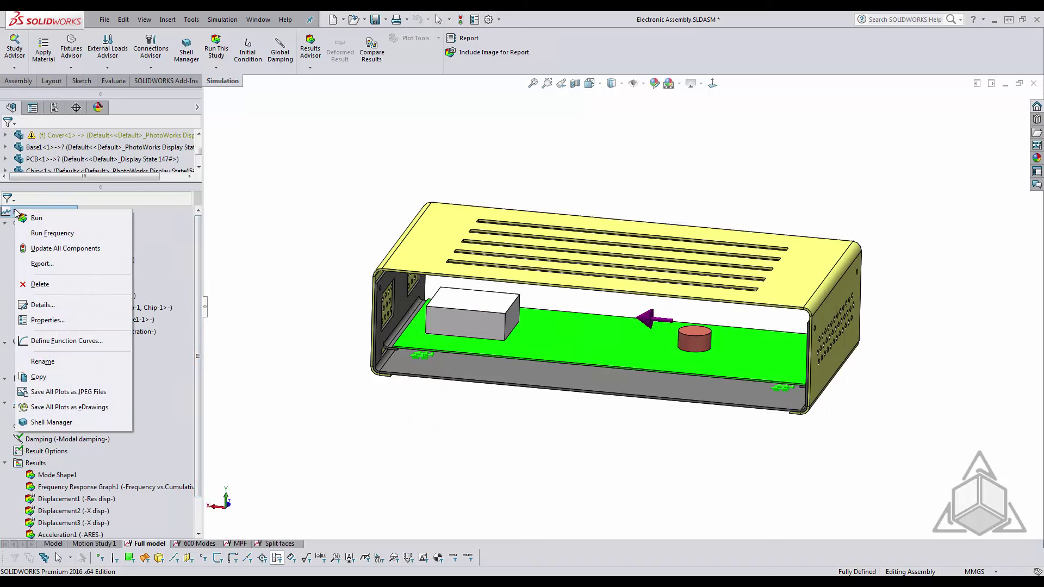
click(52, 319)
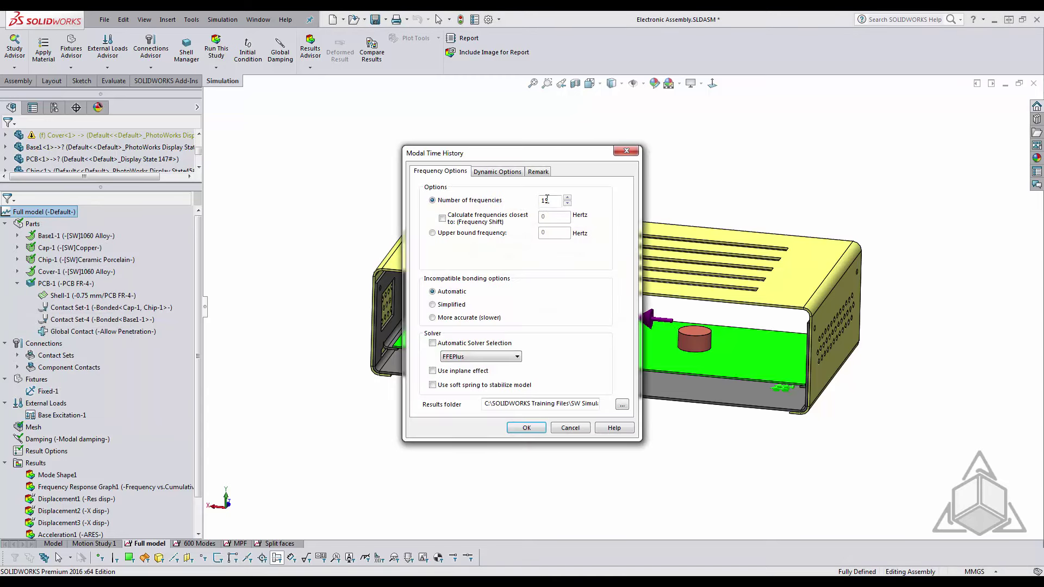
double_click(546, 200)
text(65)
click(526, 428)
right_click(57, 216)
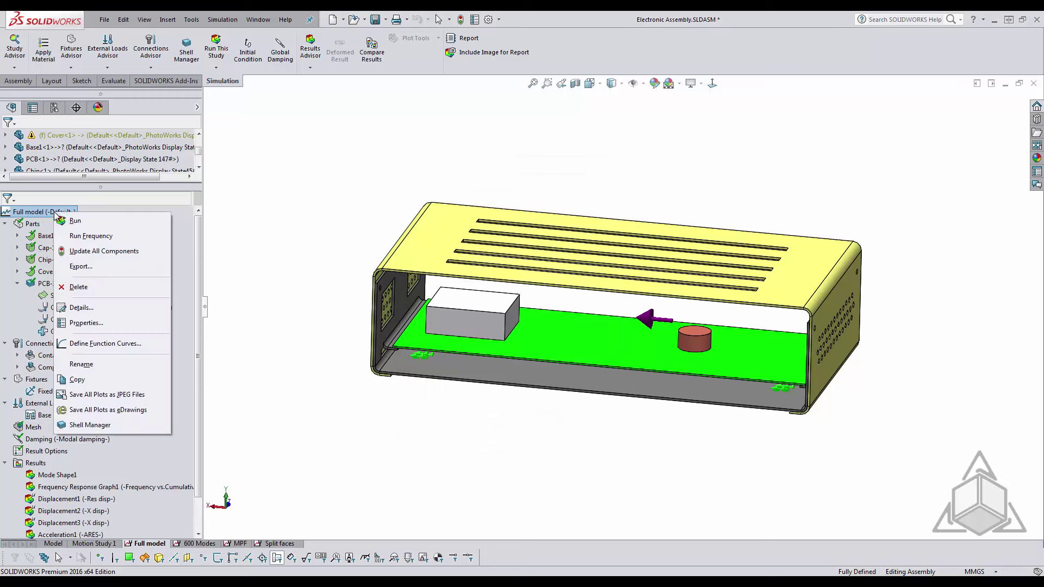
click(86, 236)
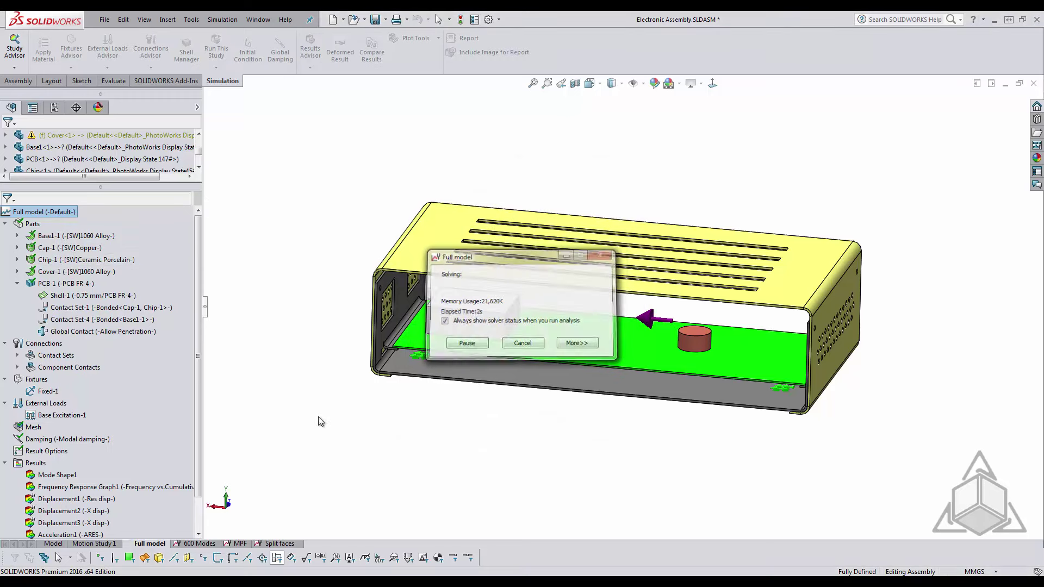
right_click(36, 463)
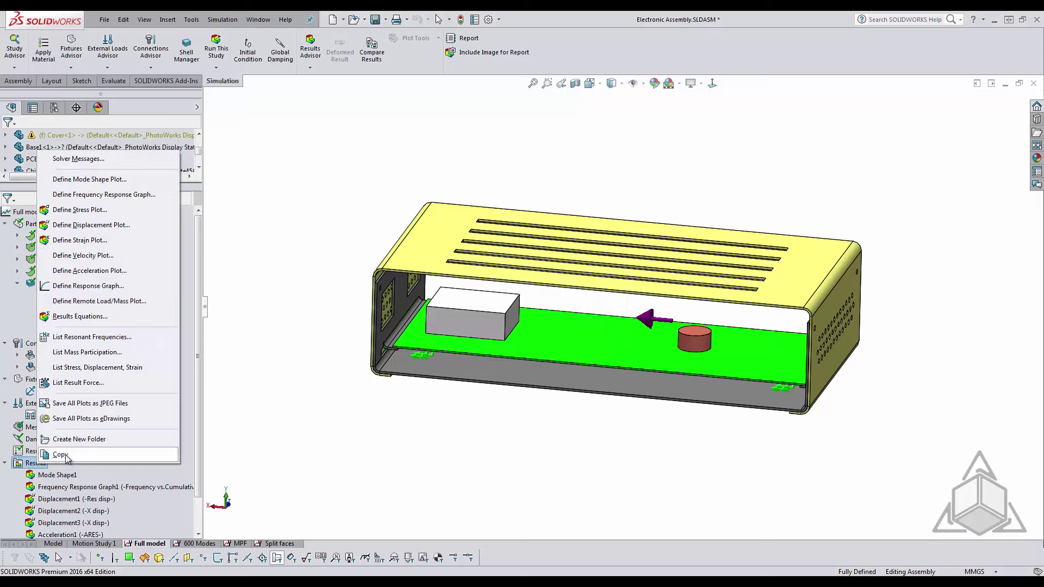
click(94, 352)
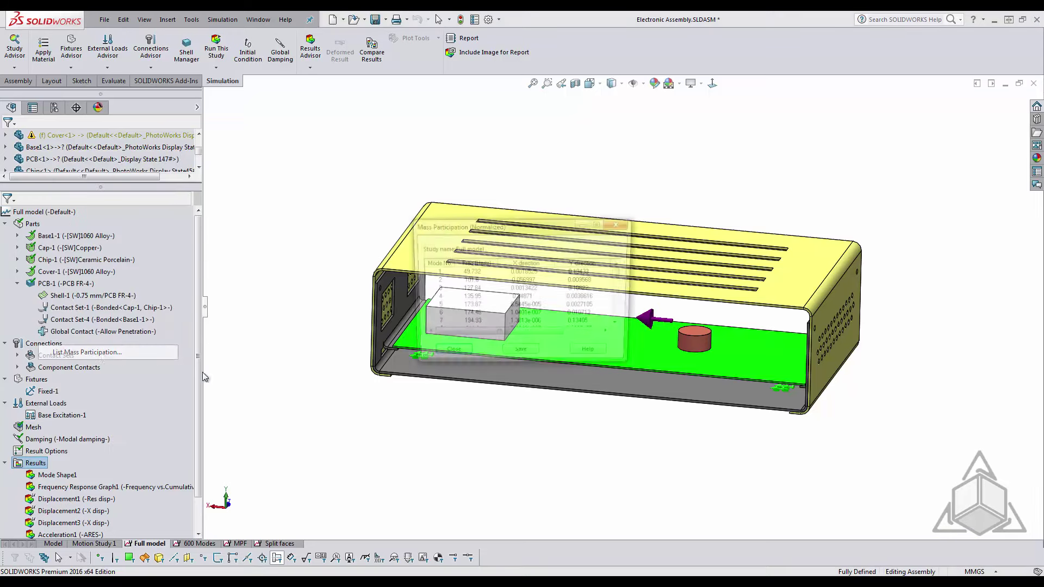
drag(630, 367, 780, 504)
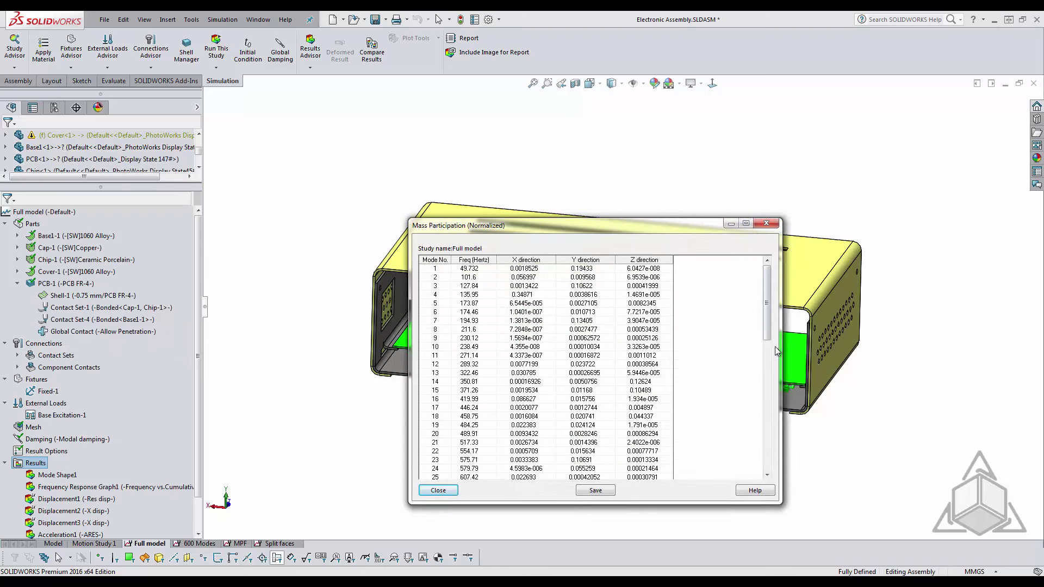
click(766, 442)
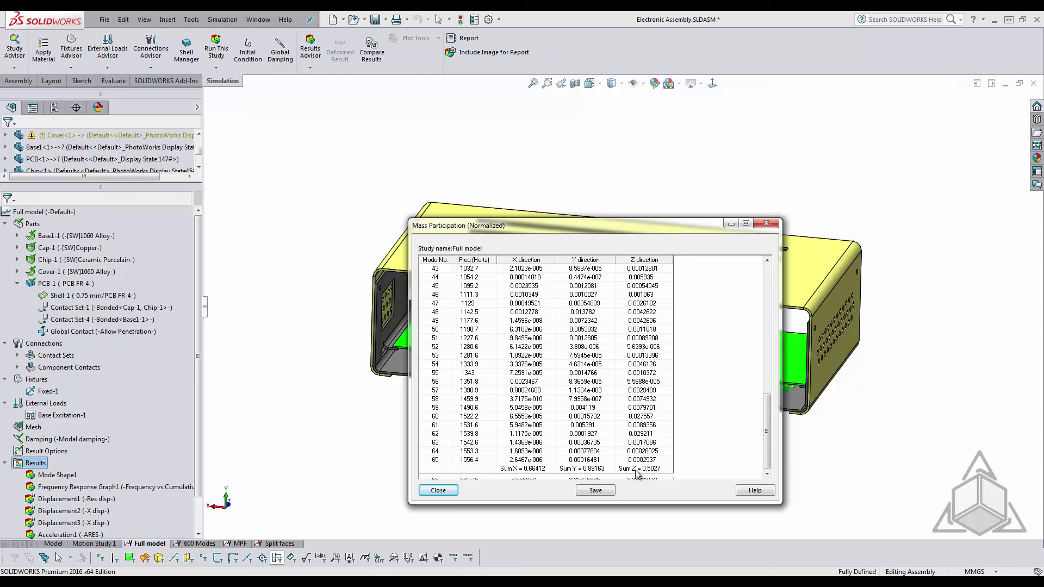
click(769, 225)
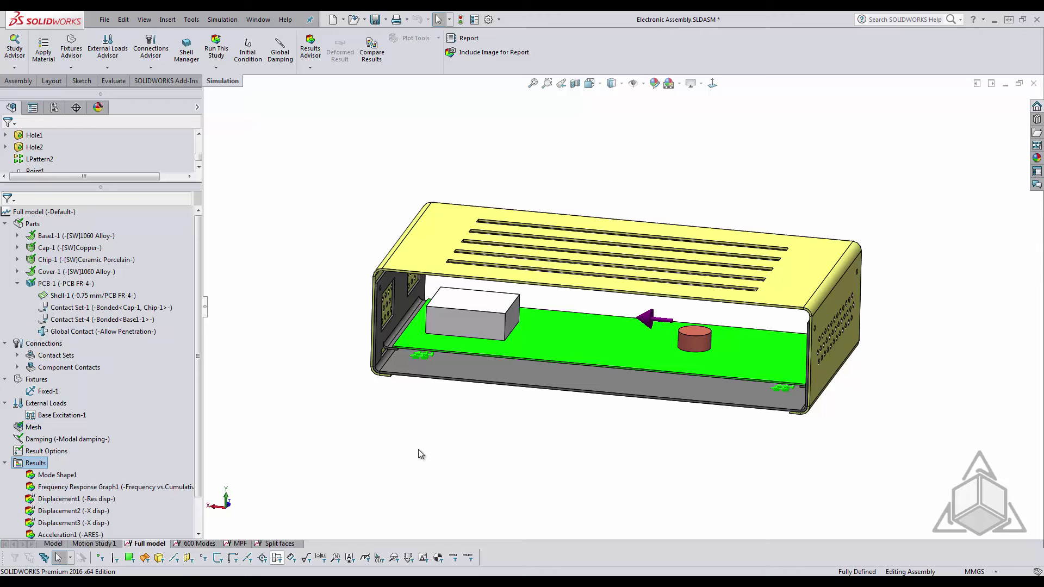
- Plot a CEMPF frequency response graph for the 600 Modes study, enlarge it, then close it
click(199, 543)
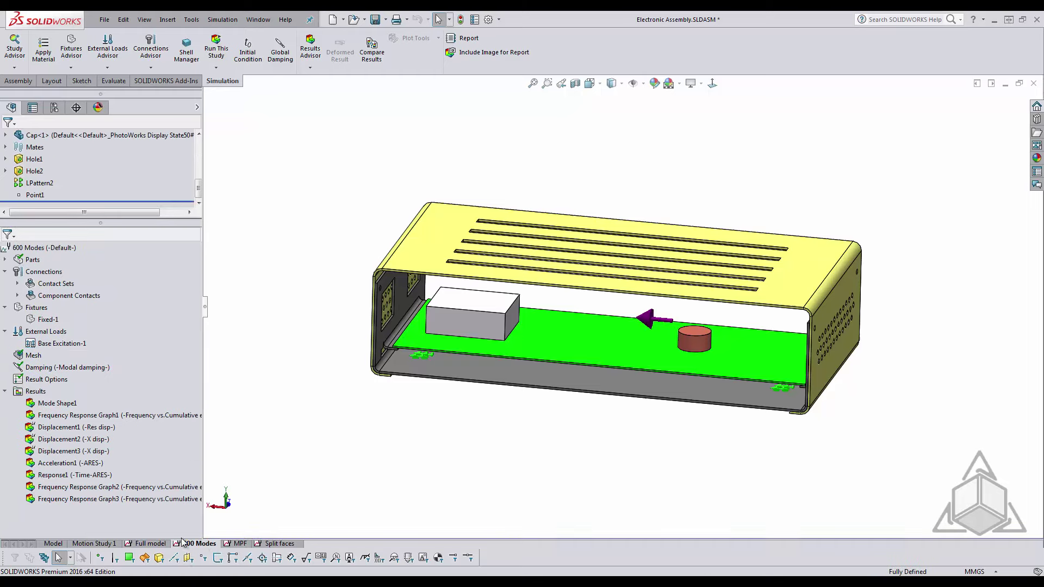
right_click(39, 391)
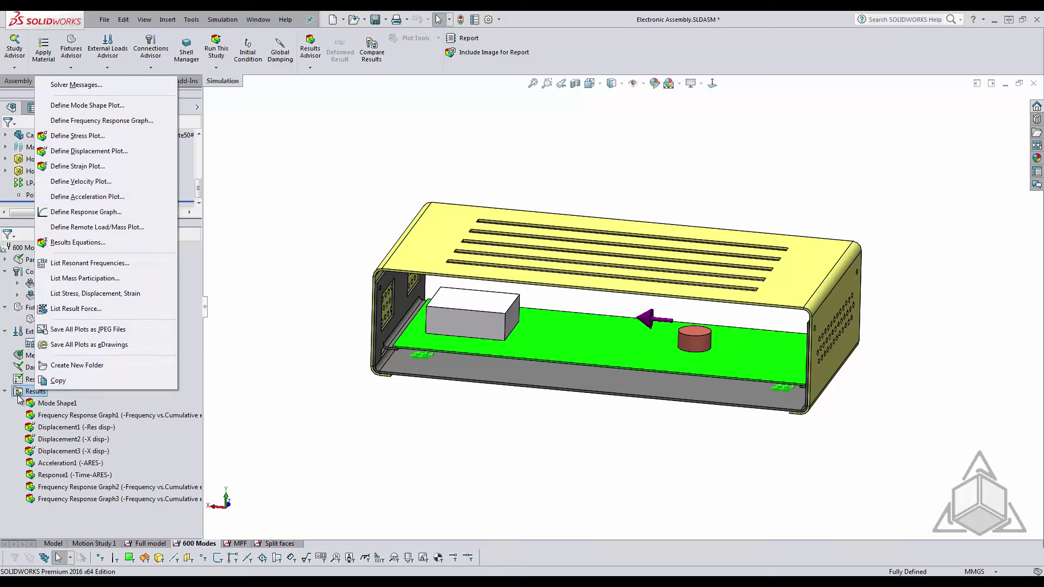
click(106, 120)
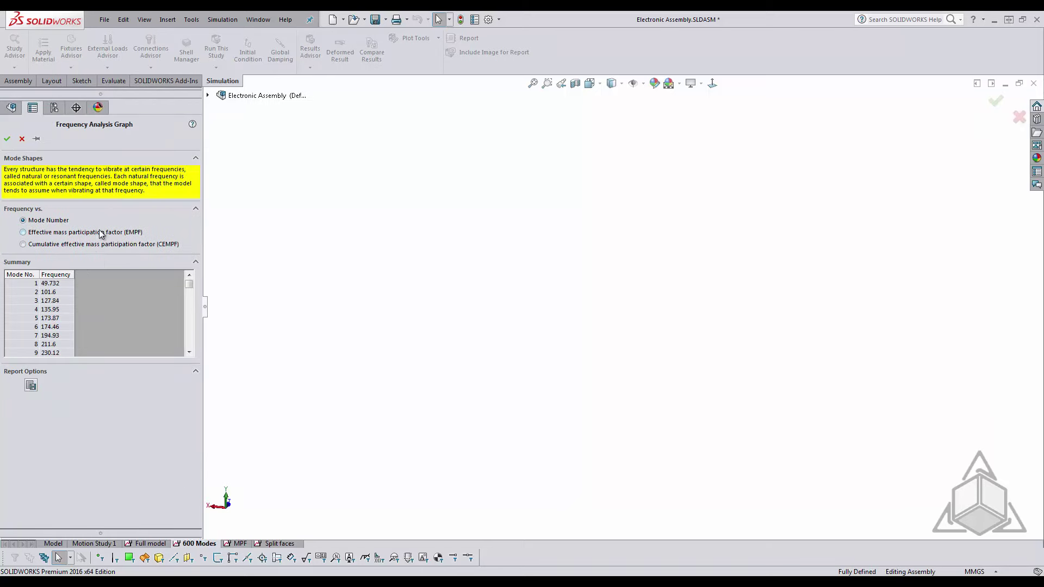
click(22, 244)
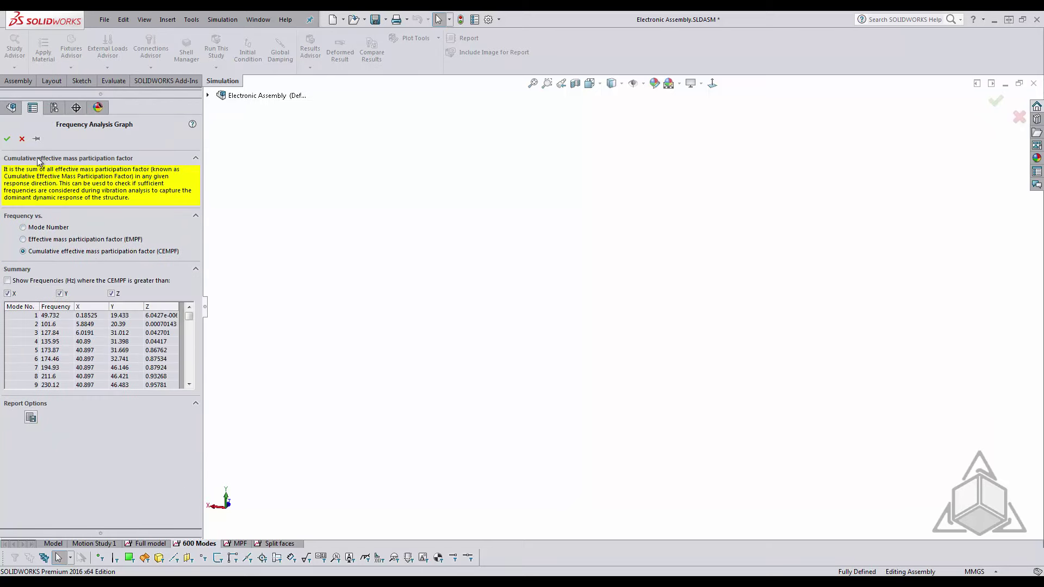
click(7, 139)
drag(531, 351, 922, 444)
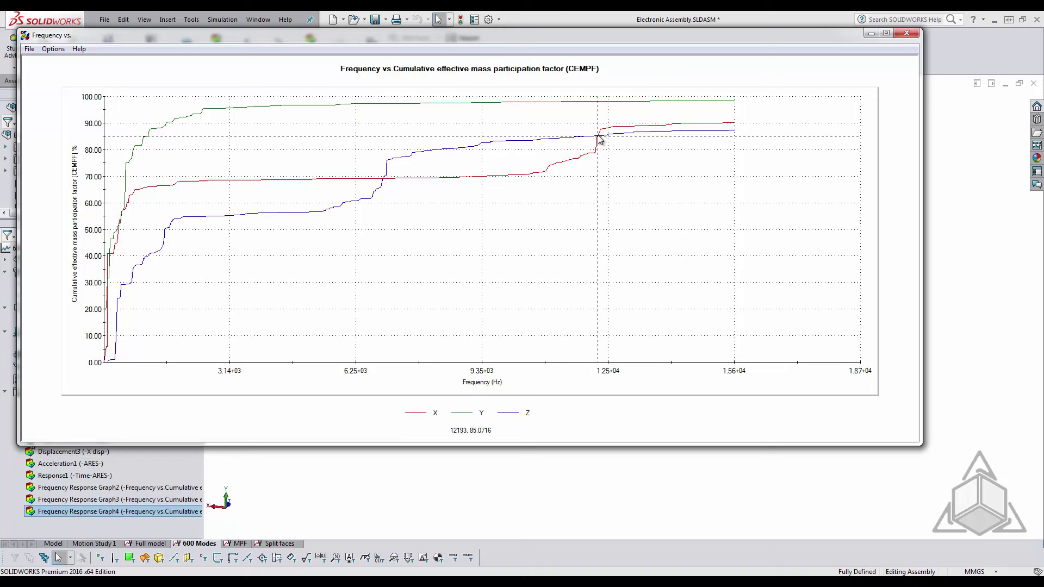
click(906, 32)
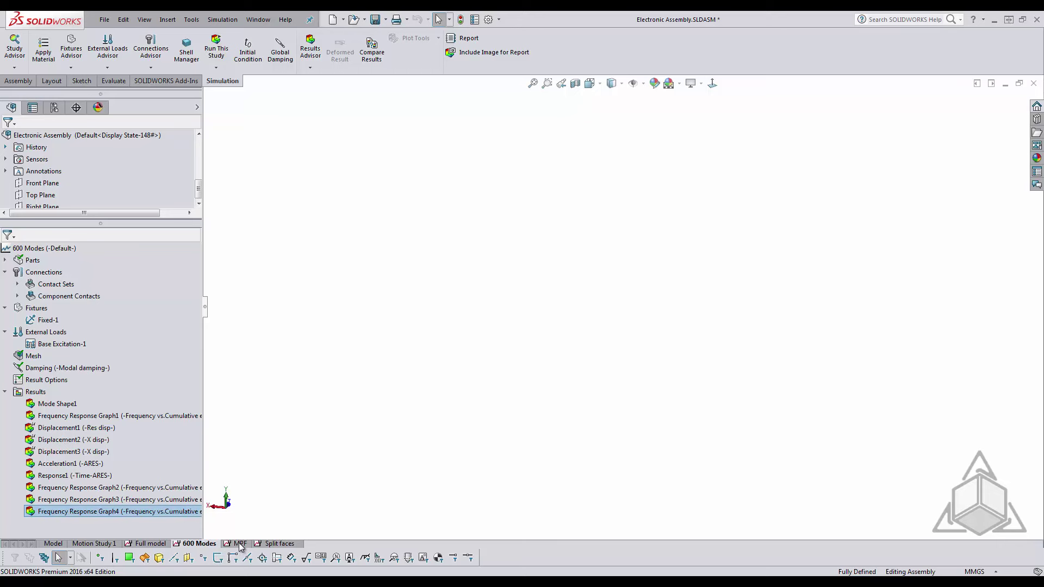
- Activate the MPF study's configuration and expand its Parts list
click(142, 544)
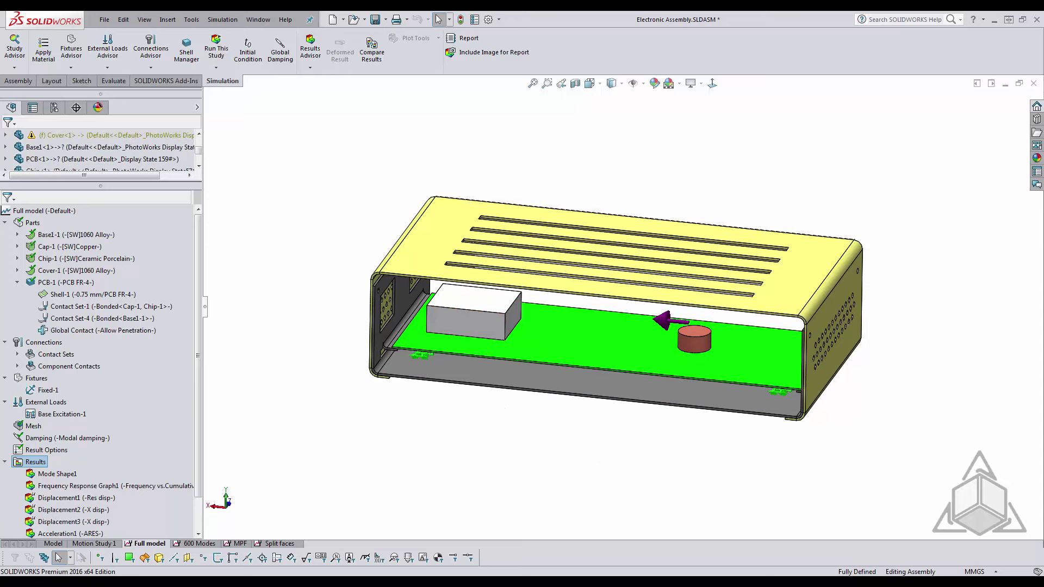
click(242, 544)
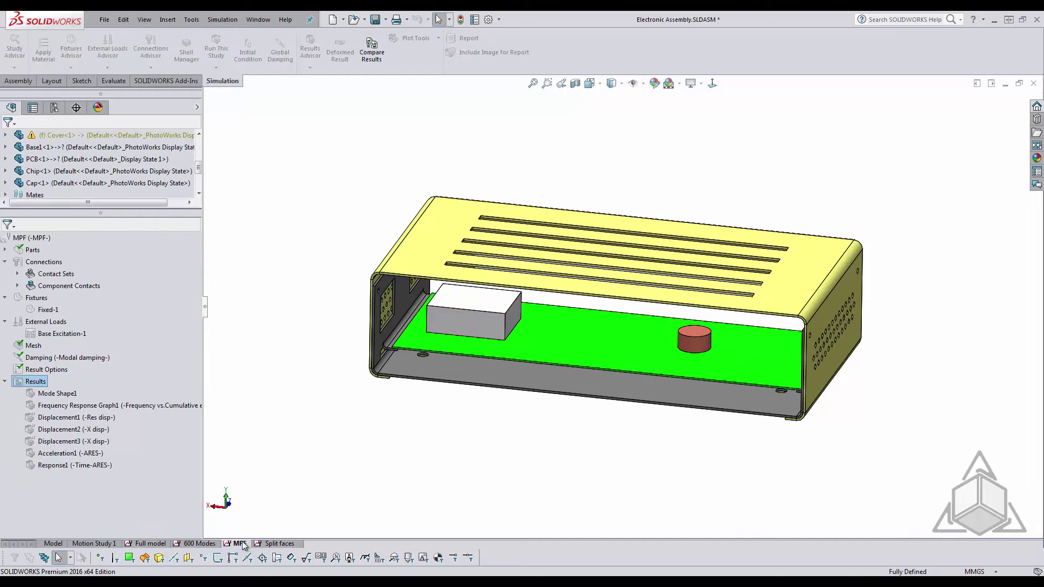
right_click(30, 240)
click(63, 249)
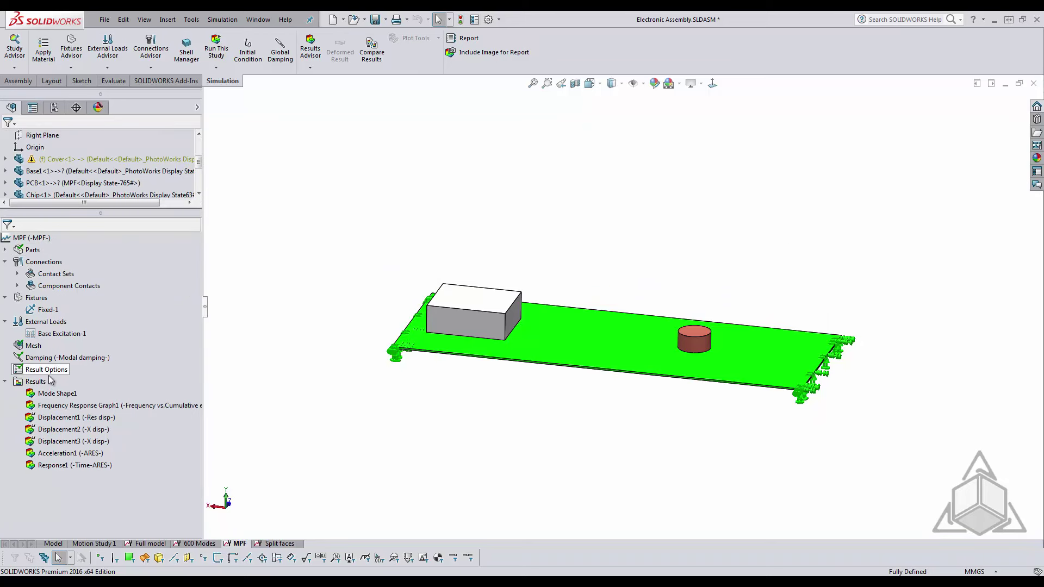
double_click(27, 251)
- List the MPF mass participation: sums X 0.80754, Y 0.97152, Z 0.85984
right_click(33, 489)
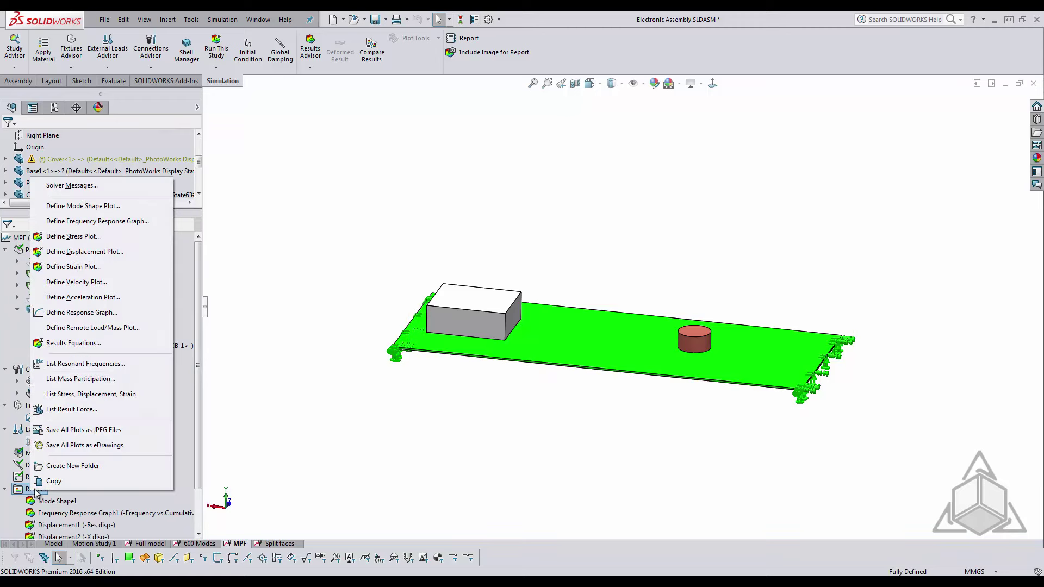
click(81, 379)
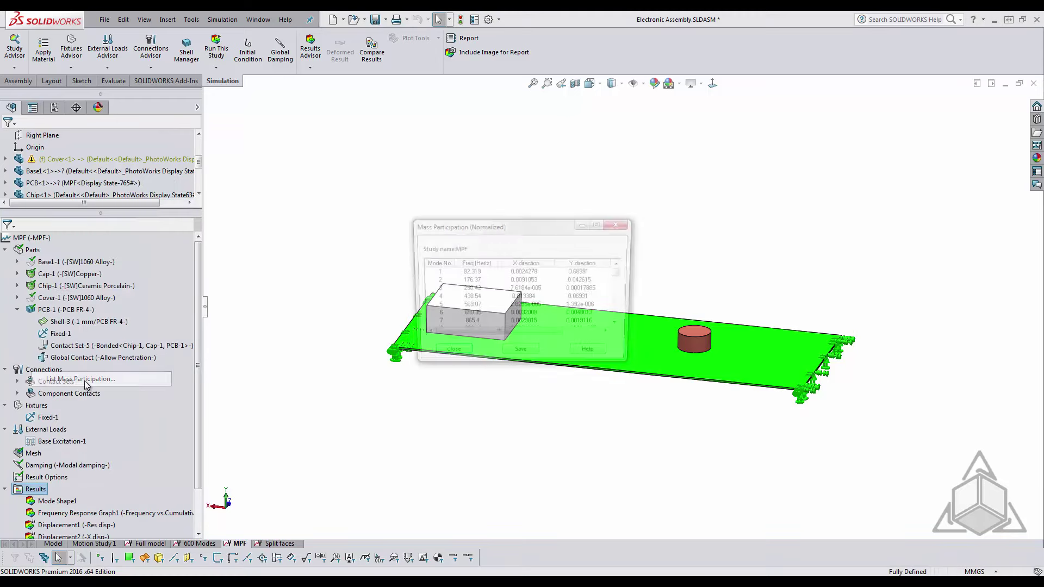
drag(634, 368, 832, 531)
drag(817, 359, 818, 498)
drag(618, 224, 574, 158)
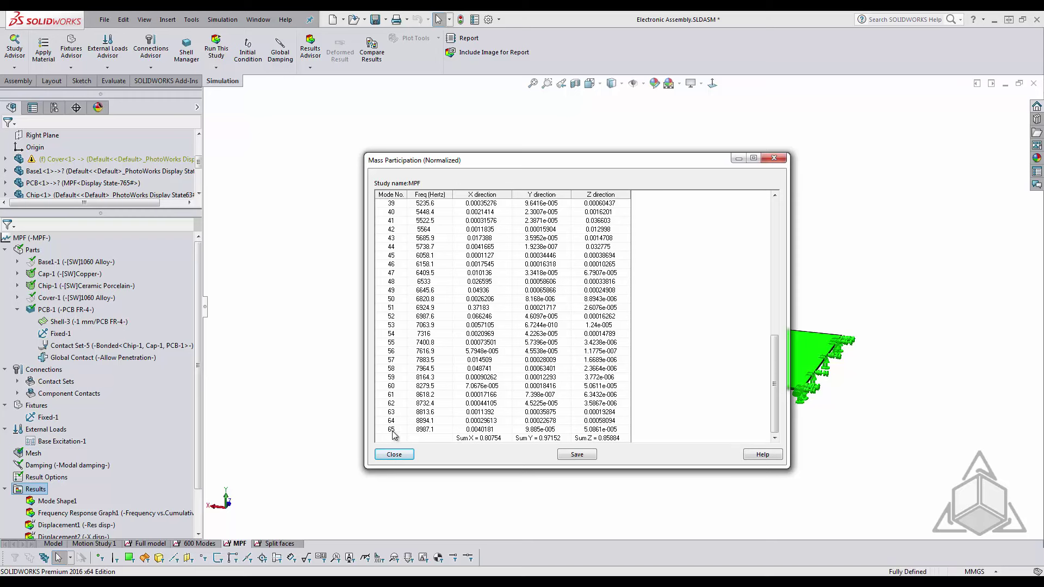
- Close the mass participation list and activate the Full model study's configuration
click(773, 158)
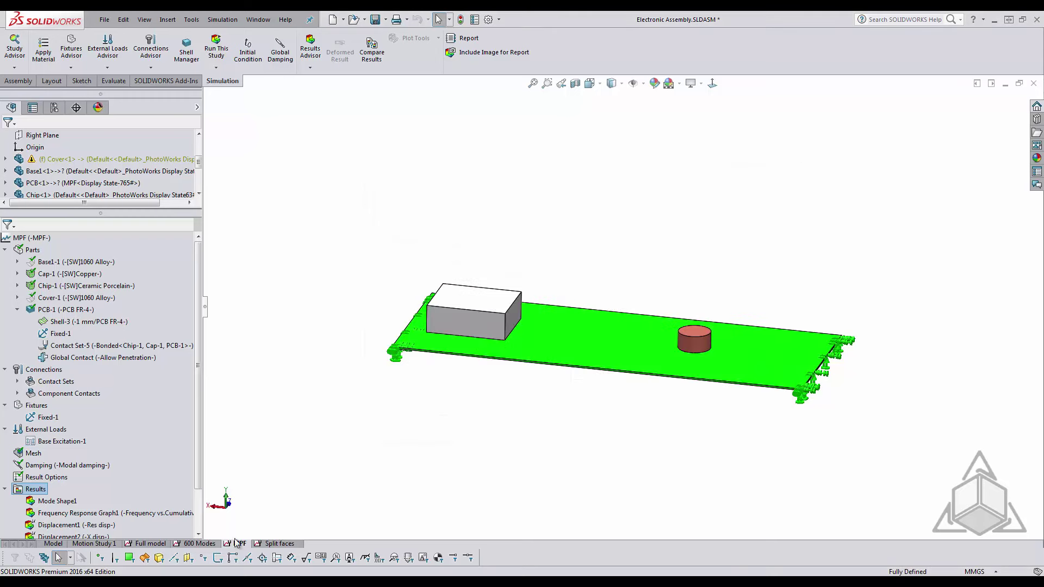
click(156, 543)
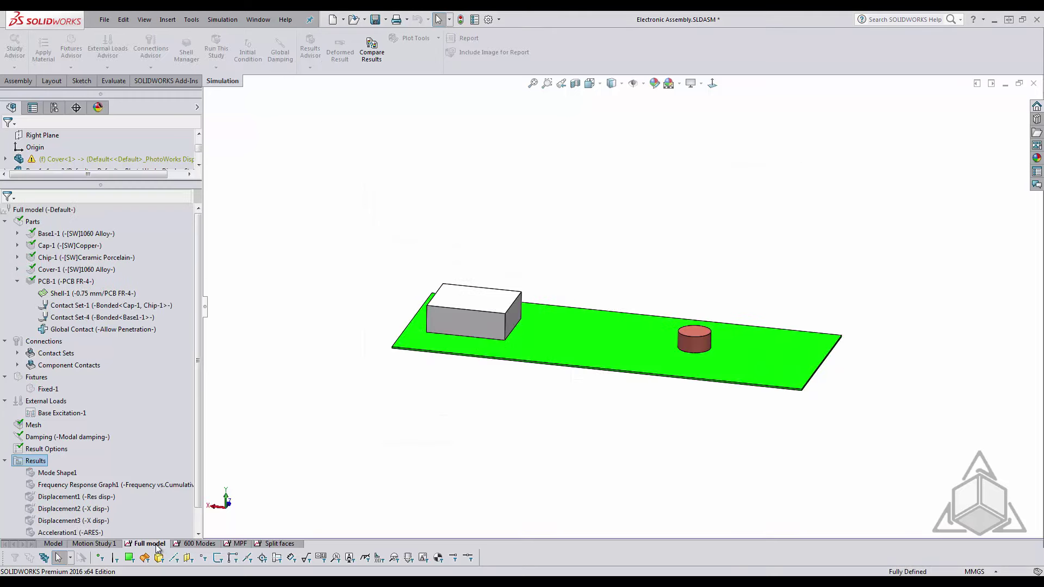
right_click(57, 211)
click(87, 220)
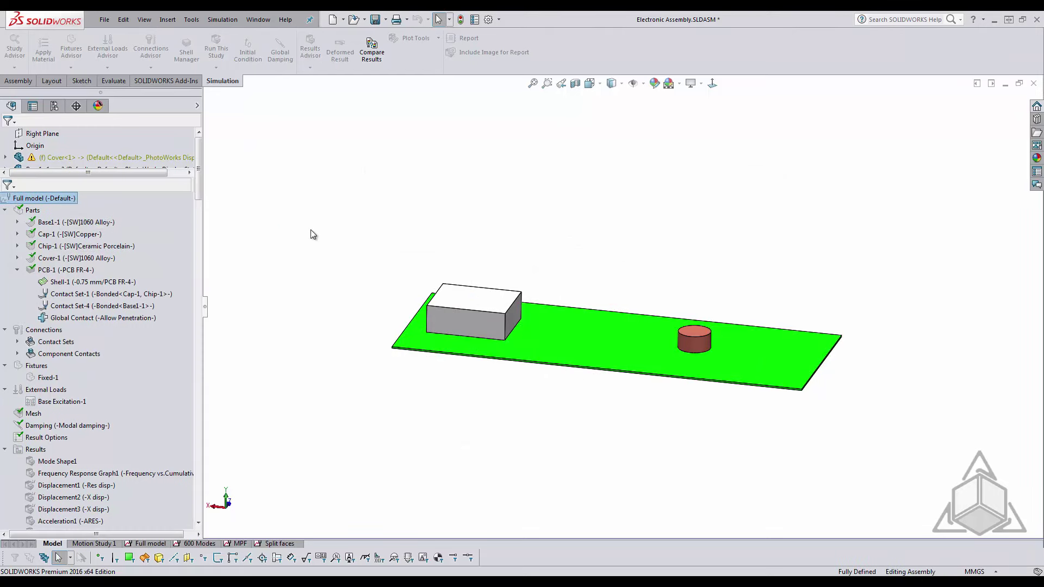